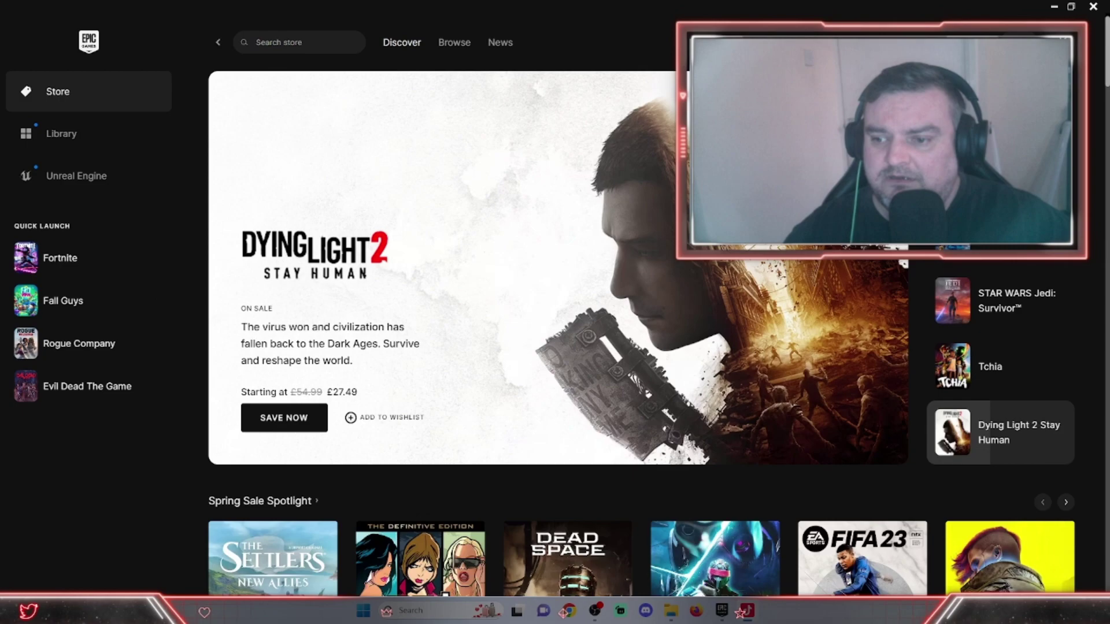
# Step: Bring TikTok LIVE Studio forward and scroll the Scenes list down to 'Add source (14/20)'
pyautogui.hotkey('alt', 'Tab')
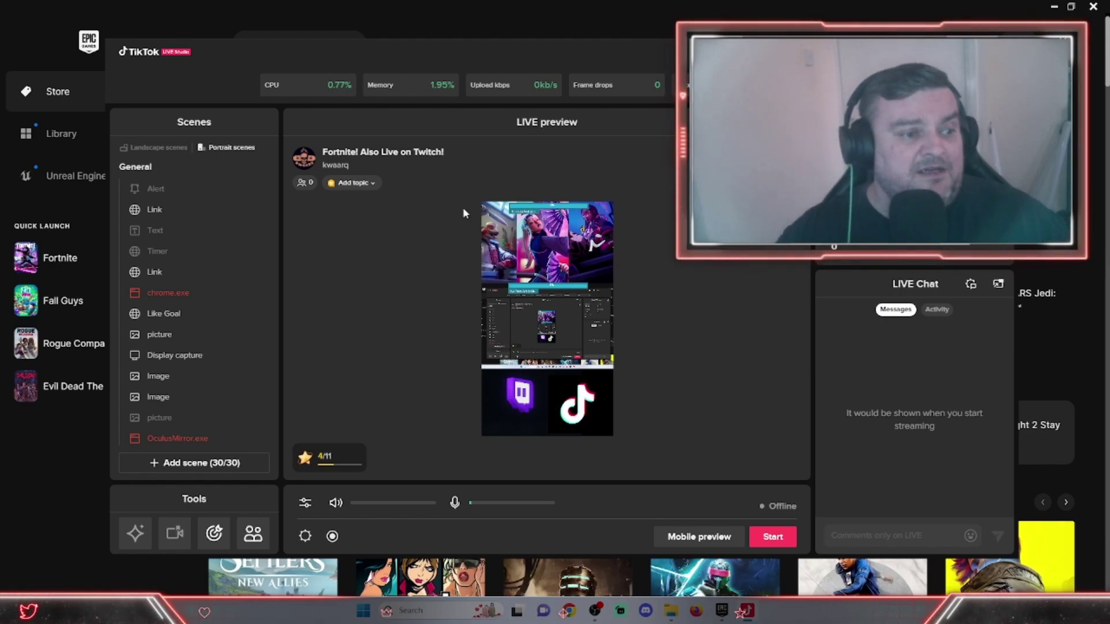
pyautogui.scroll(-2, 183, 237)
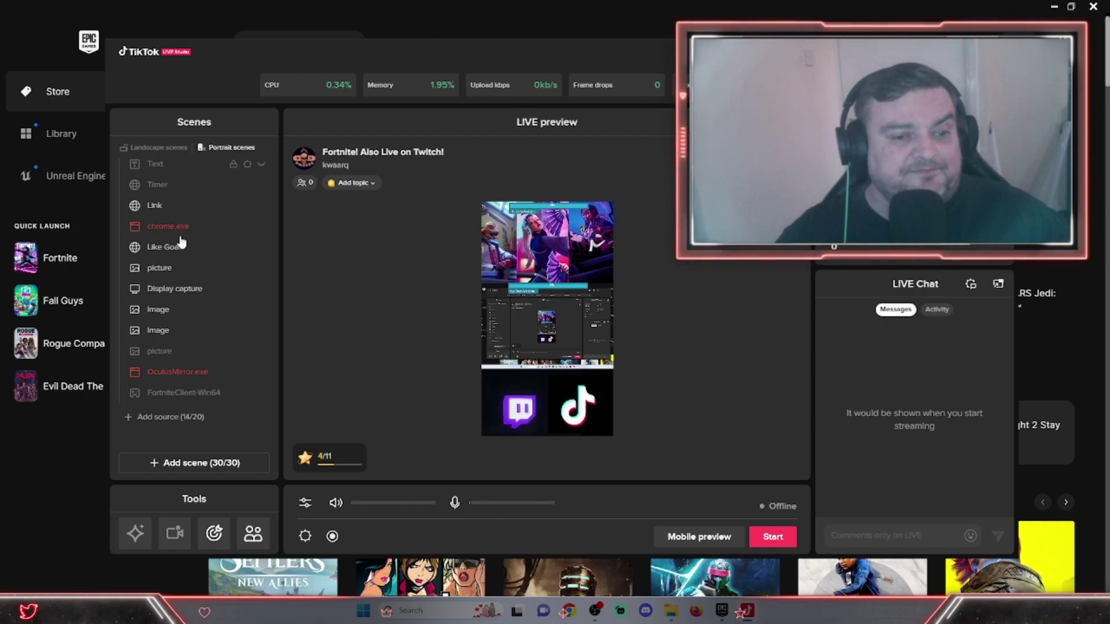
pyautogui.scroll(-2, 183, 241)
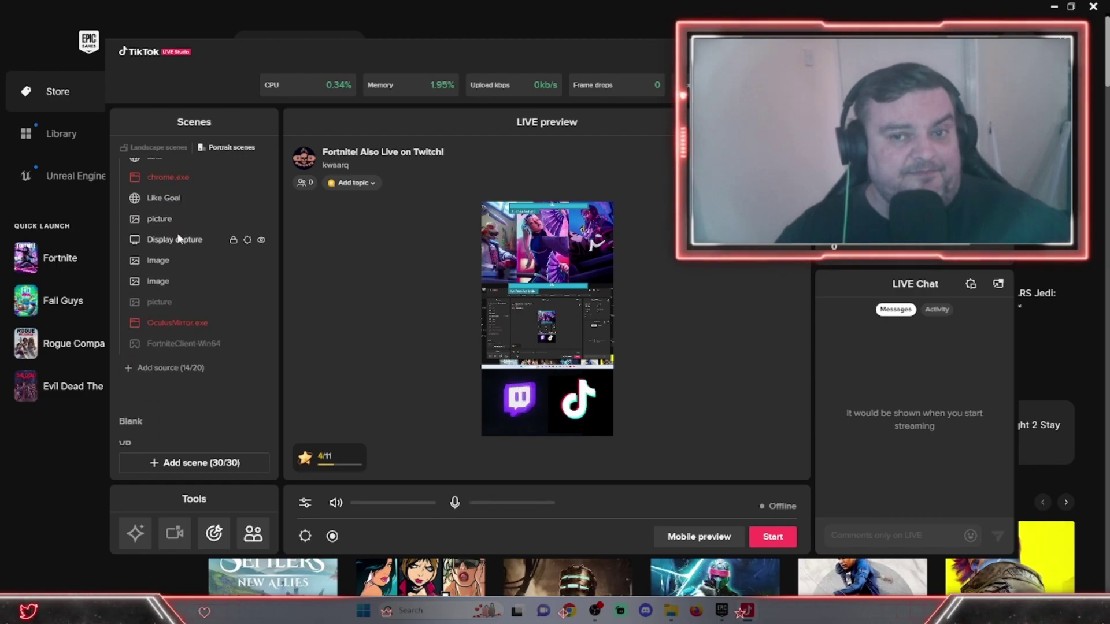
# Step: Add a Camera source using OBS Virtual Camera at YUY2 1280x720, 60 FPS
pyautogui.click(155, 370)
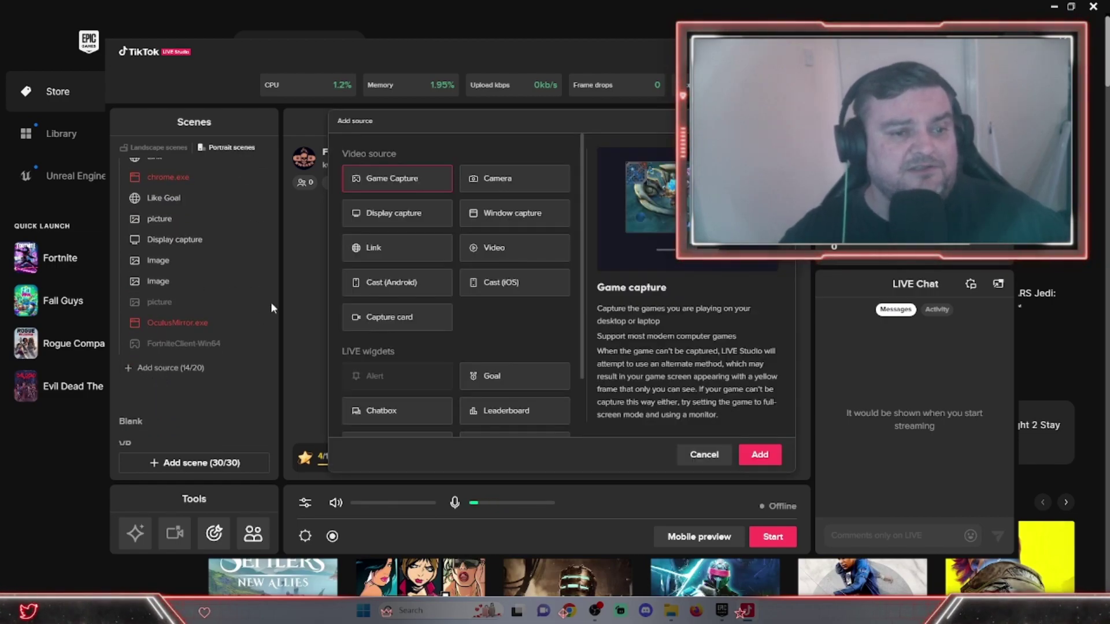
pyautogui.click(494, 179)
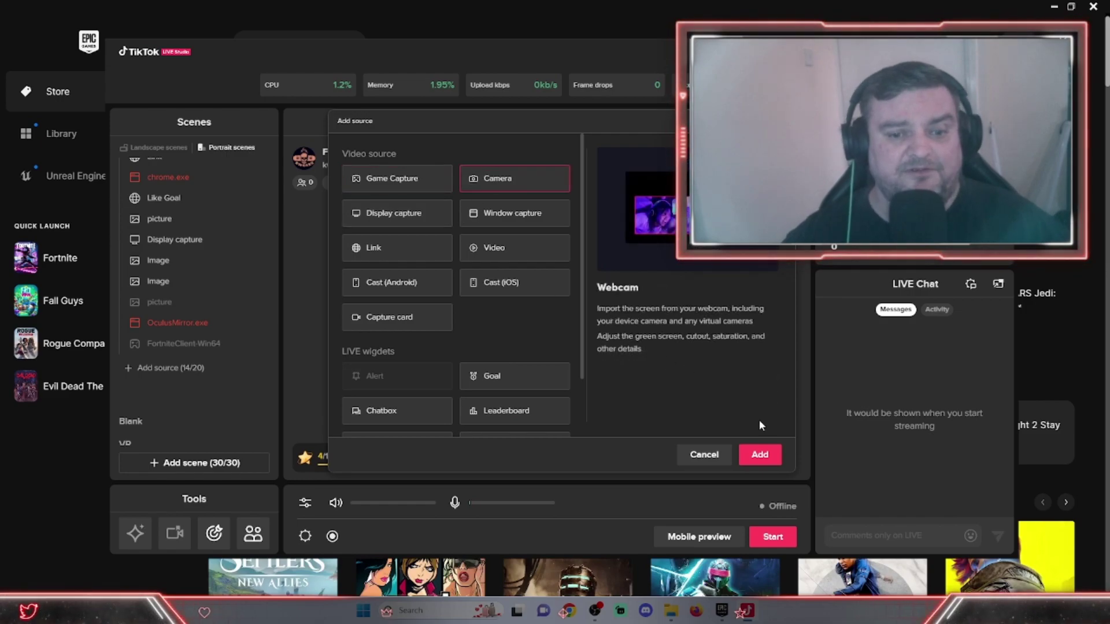
pyautogui.click(760, 454)
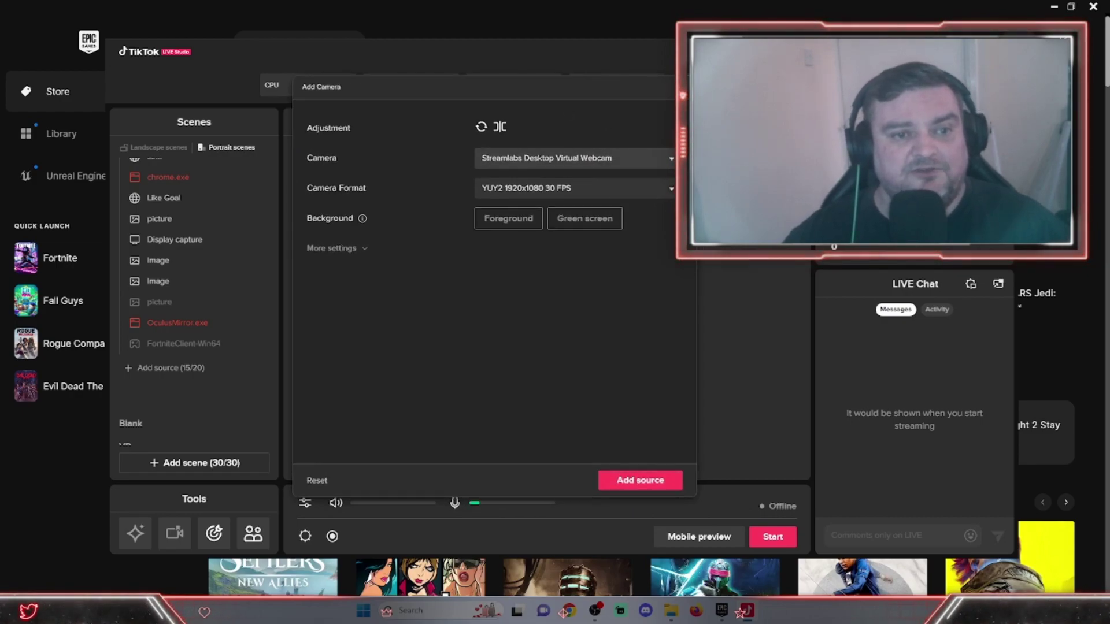
pyautogui.click(672, 160)
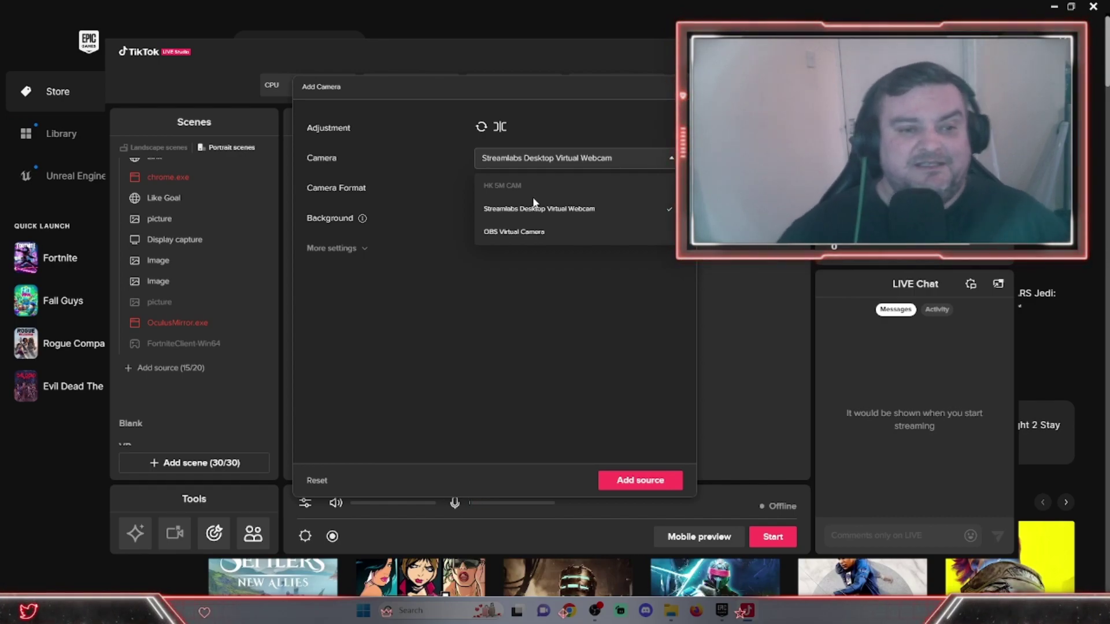
pyautogui.click(560, 234)
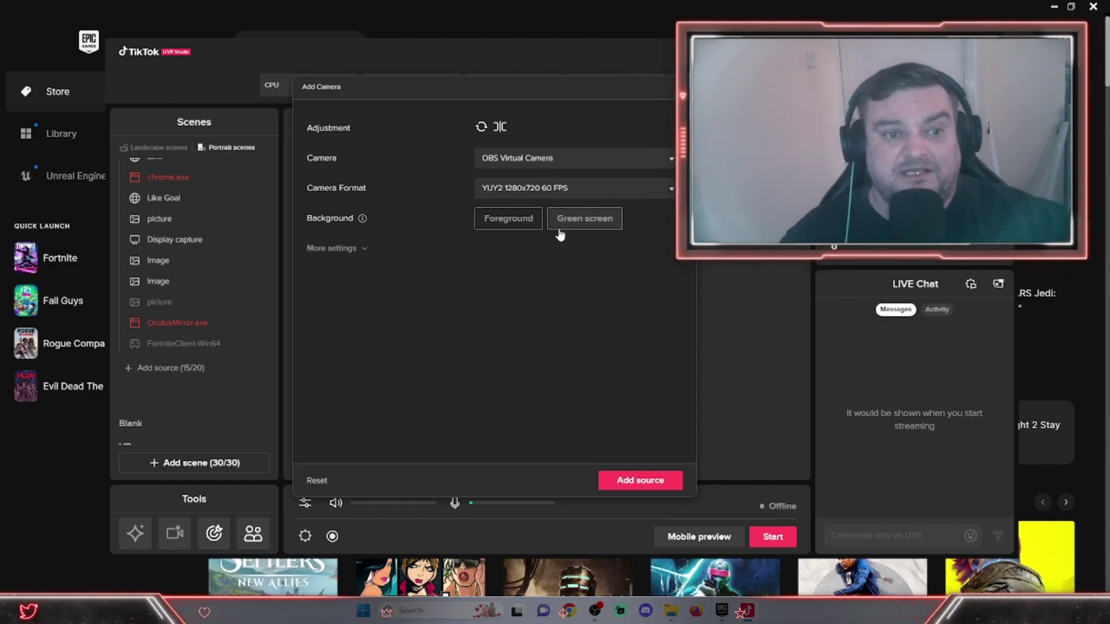
# Step: Add the OBS Virtual Camera source and stretch it across the top of the portrait preview
pyautogui.click(639, 483)
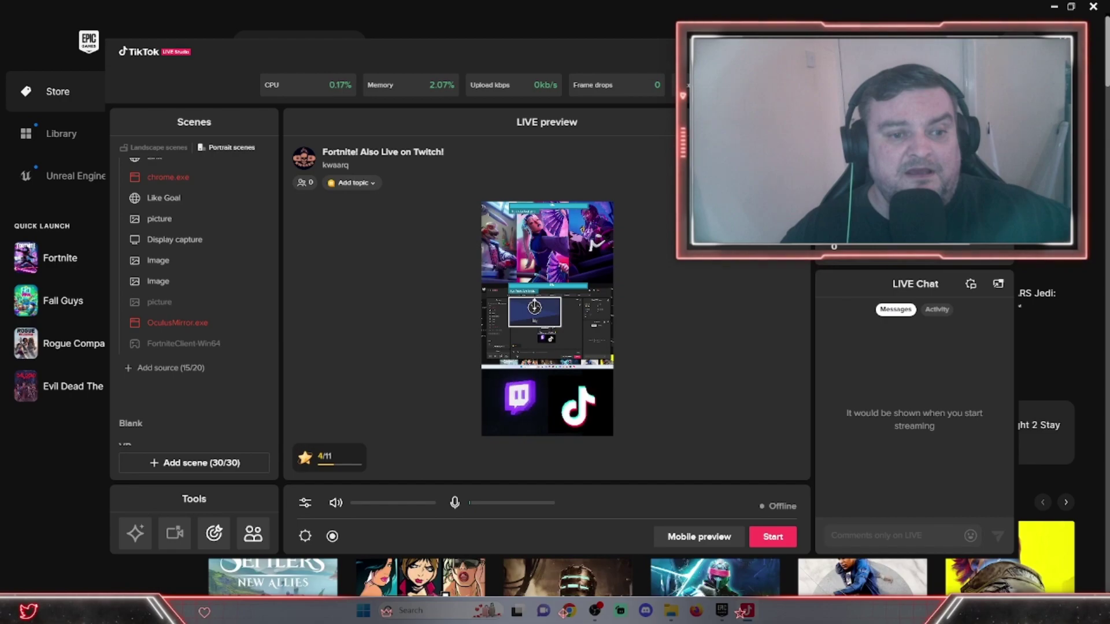
pyautogui.click(534, 313)
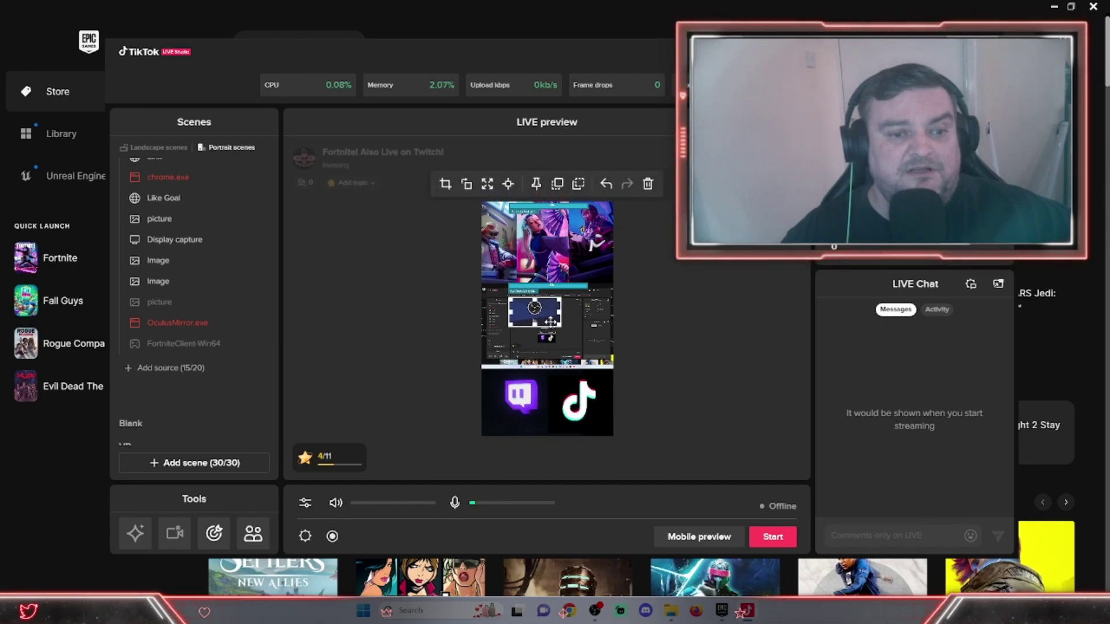
pyautogui.click(574, 345)
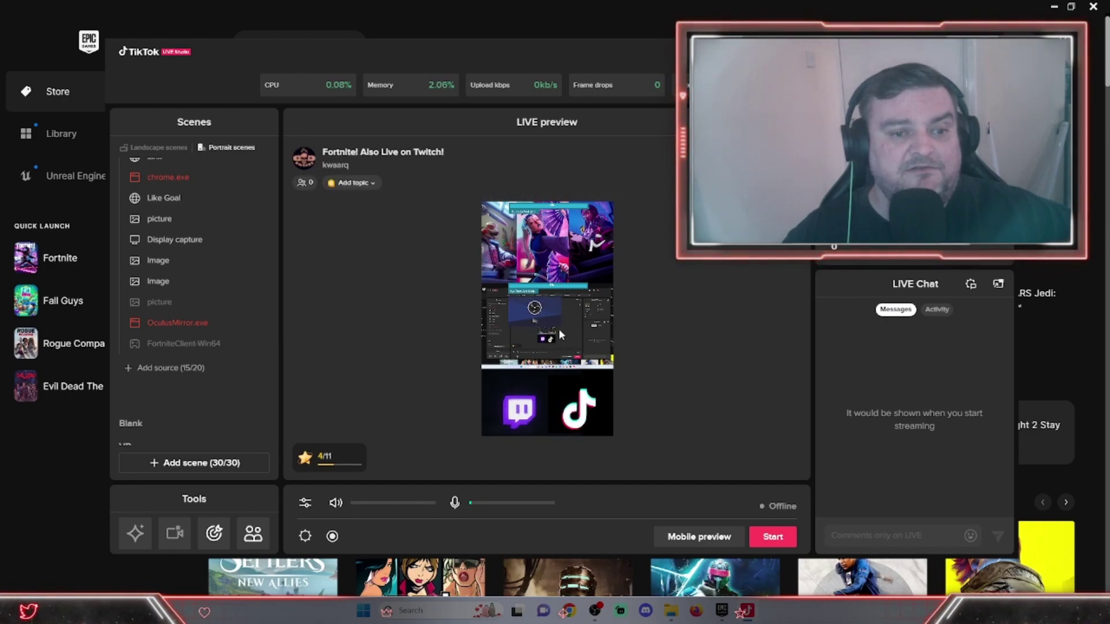
pyautogui.click(566, 331)
pyautogui.moveTo(574, 334); pyautogui.dragTo(587, 277)
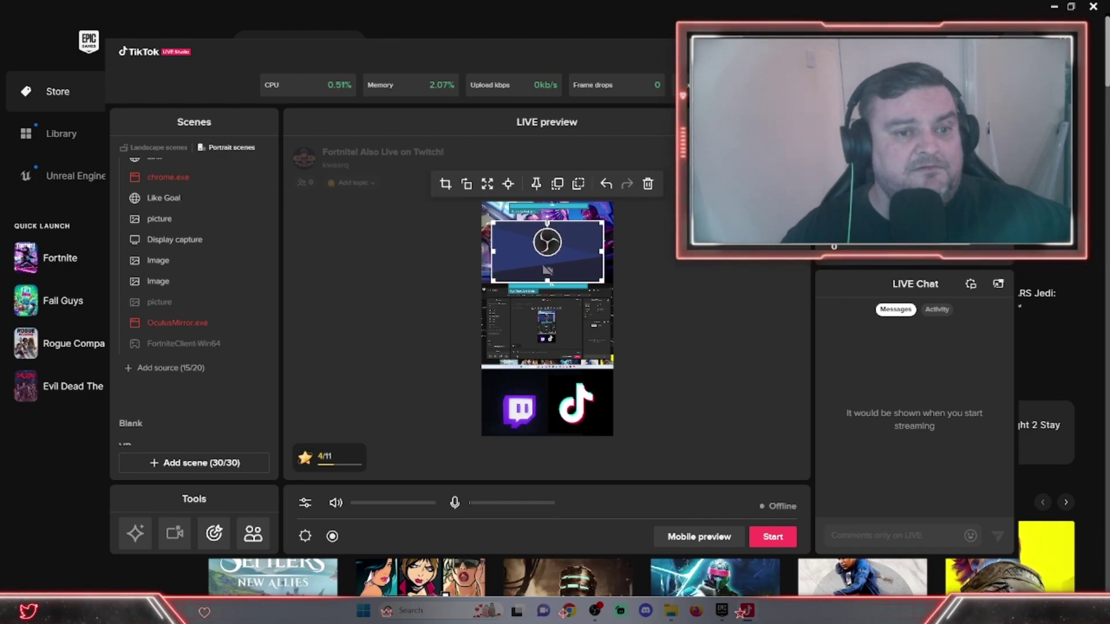
pyautogui.moveTo(547, 222); pyautogui.dragTo(547, 215)
pyautogui.moveTo(509, 266); pyautogui.dragTo(504, 265)
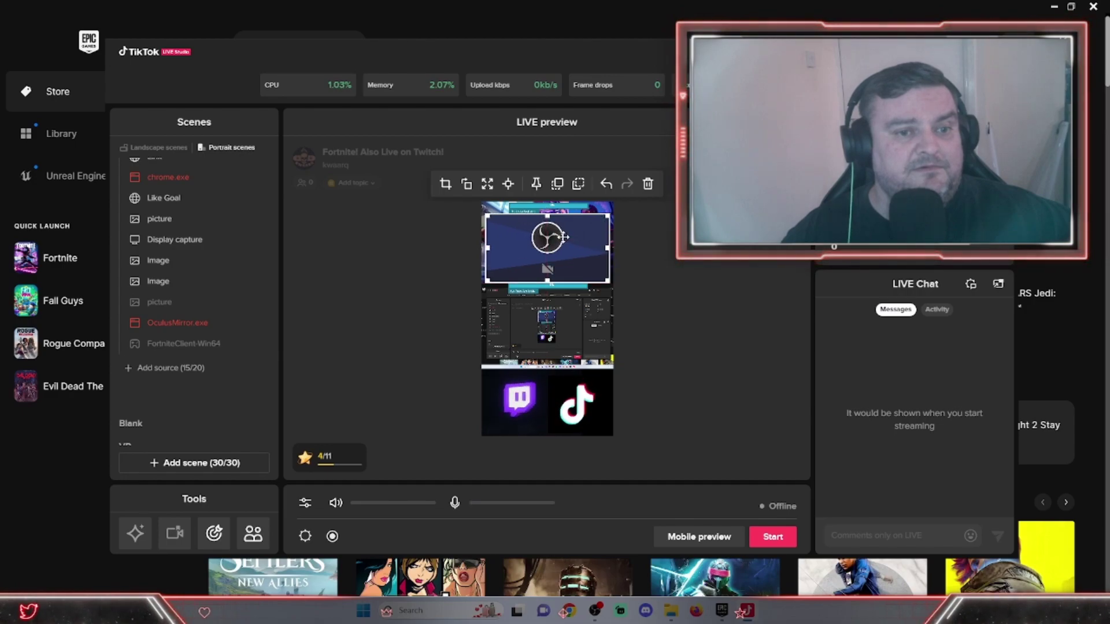
# Step: Move the Camera source directly below chrome.exe in the source list
pyautogui.scroll(3, 168, 224)
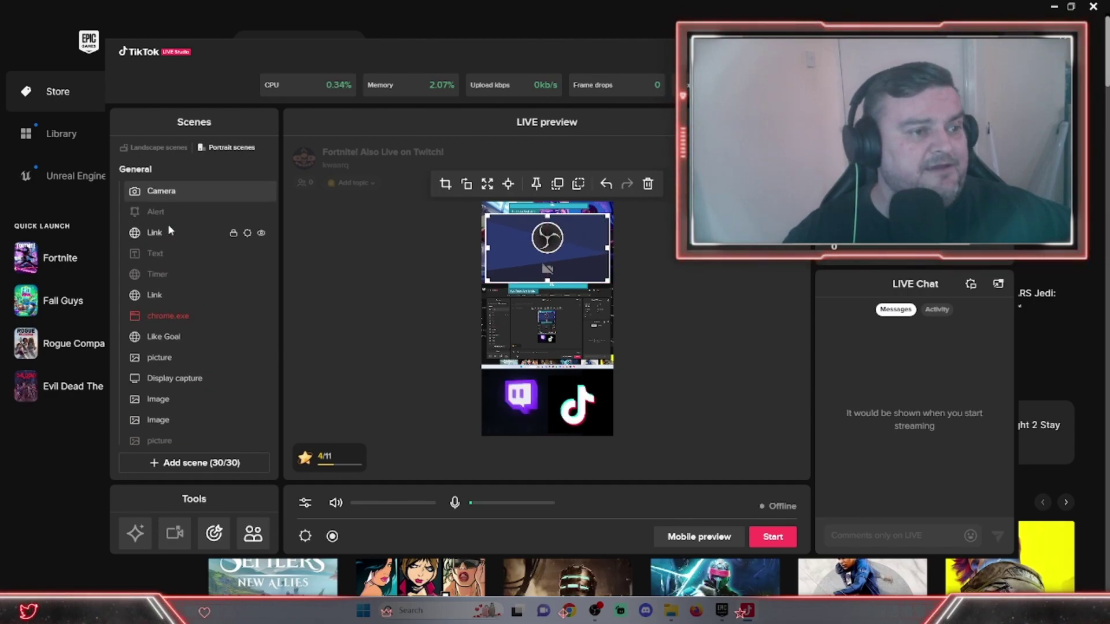
pyautogui.moveTo(180, 190); pyautogui.dragTo(182, 321)
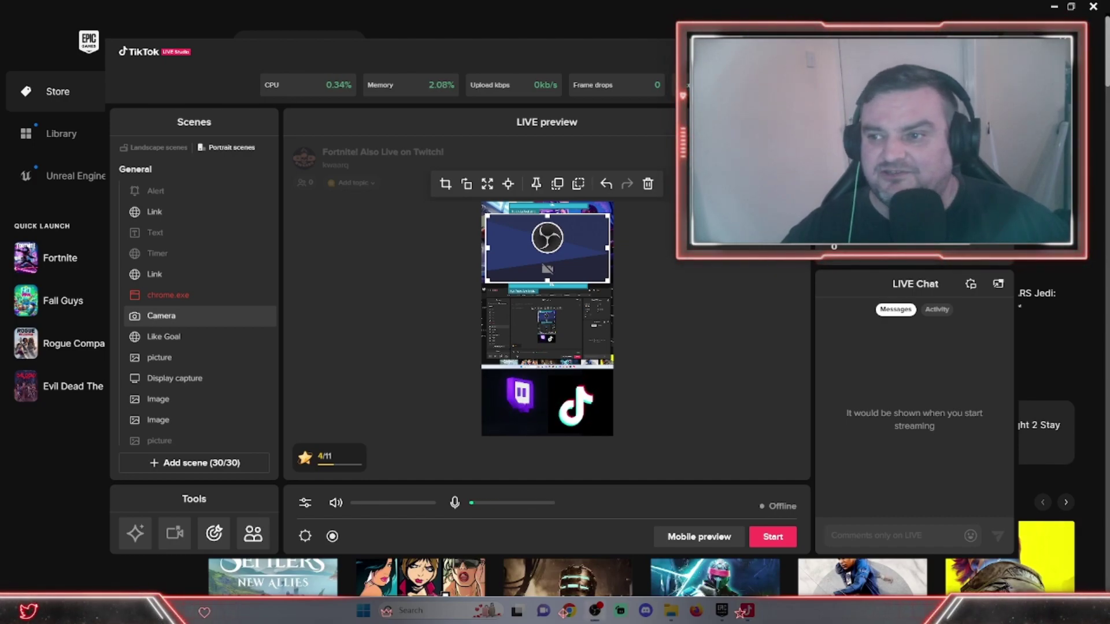
pyautogui.hotkey('alt', 'Tab')
# Step: Drag the OBS window to the centre-left and enlarge it from its bottom-right corner
pyautogui.moveTo(1043, 45); pyautogui.dragTo(388, 28)
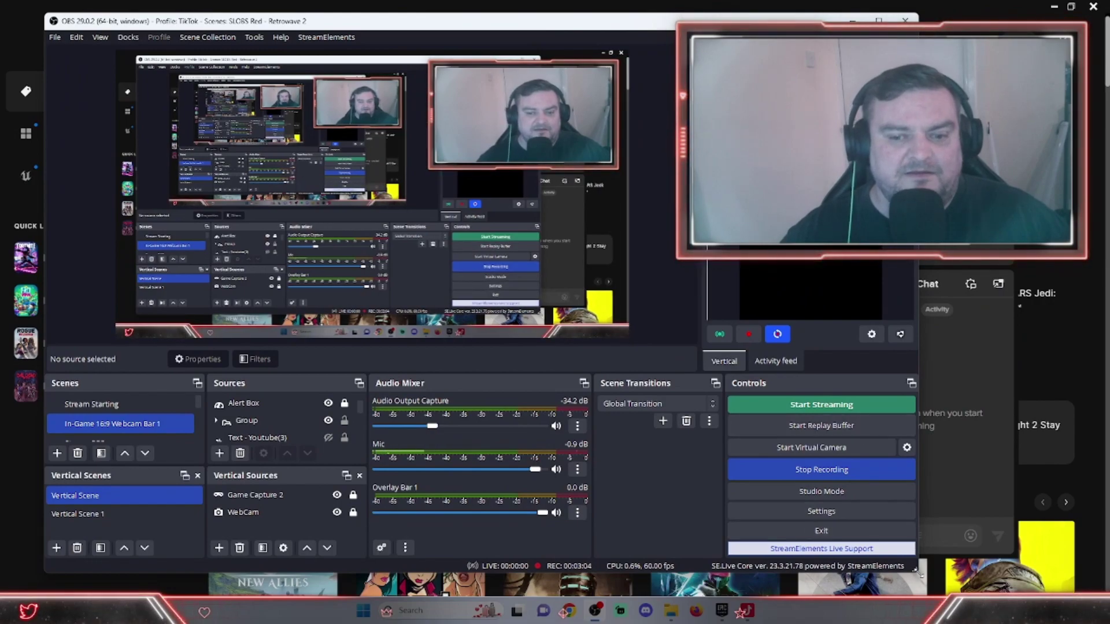
pyautogui.moveTo(917, 570); pyautogui.dragTo(977, 596)
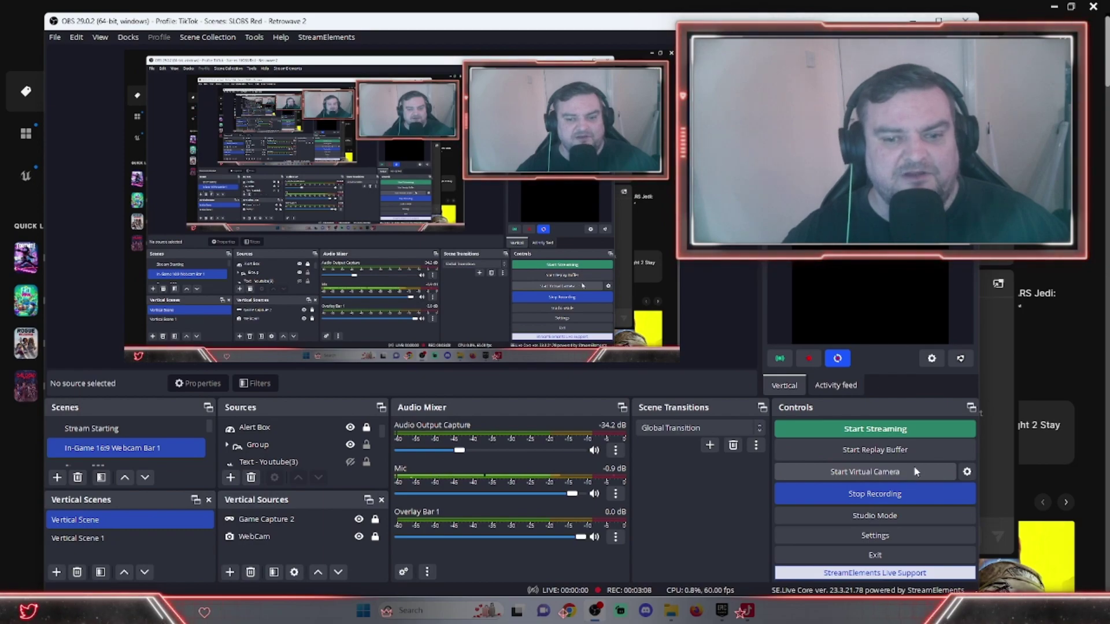
# Step: Set the virtual camera Output Type to Source with WebCam as the output selection
pyautogui.click(966, 473)
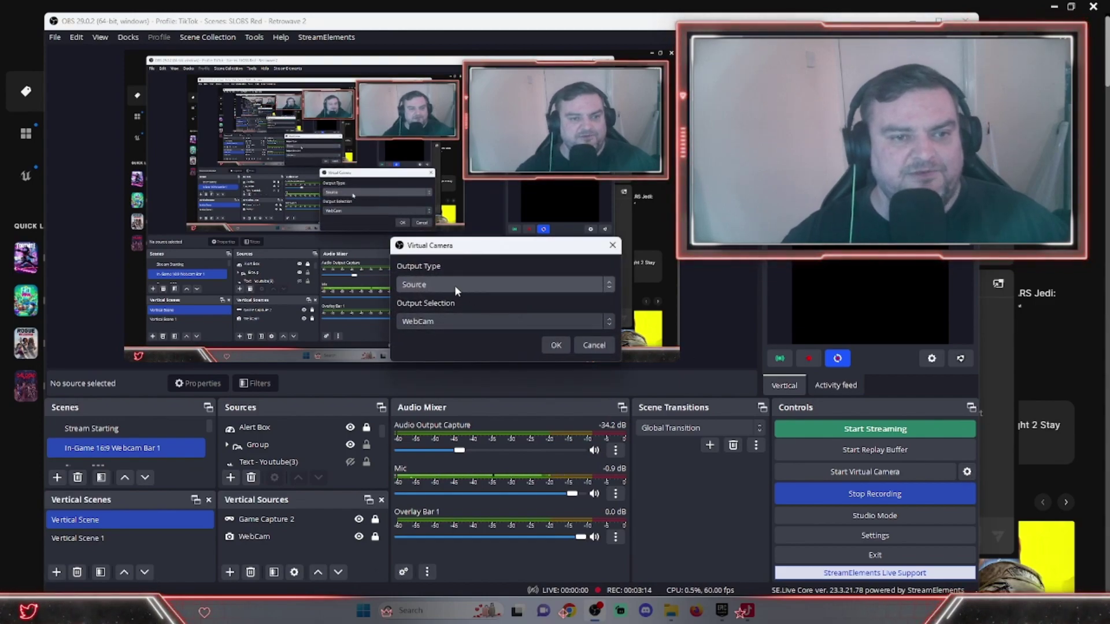
pyautogui.moveTo(511, 259); pyautogui.dragTo(522, 369)
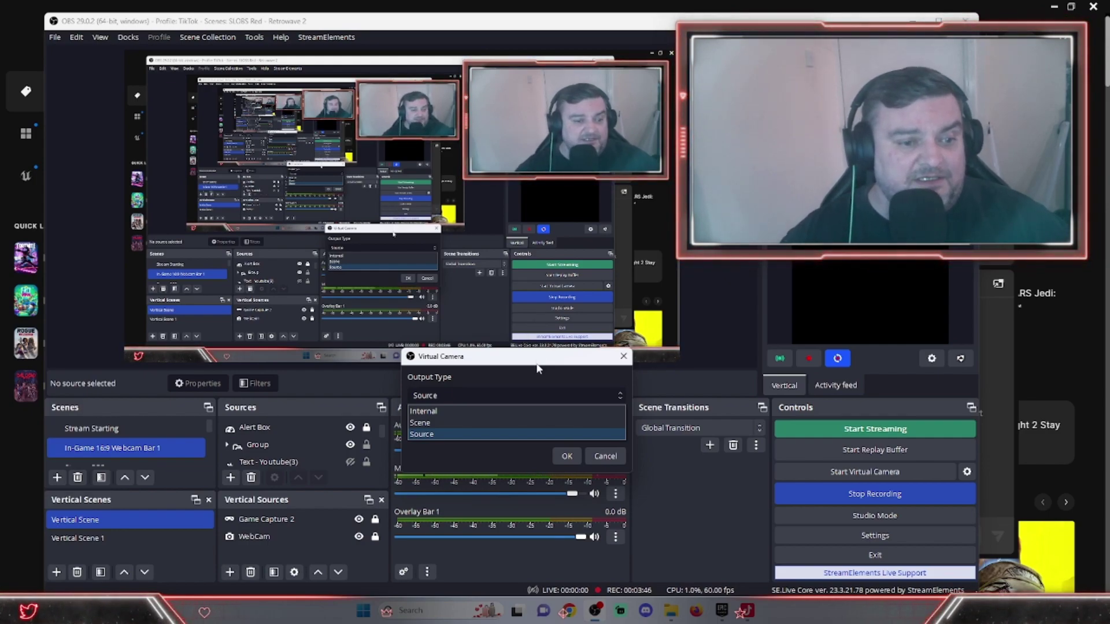
pyautogui.click(542, 434)
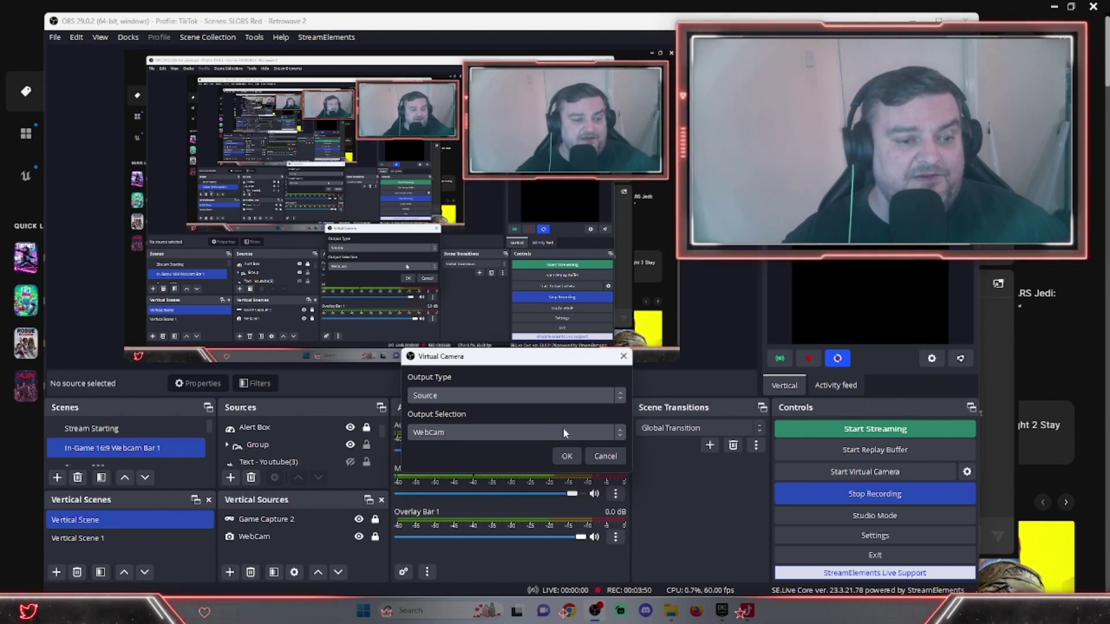
pyautogui.click(420, 436)
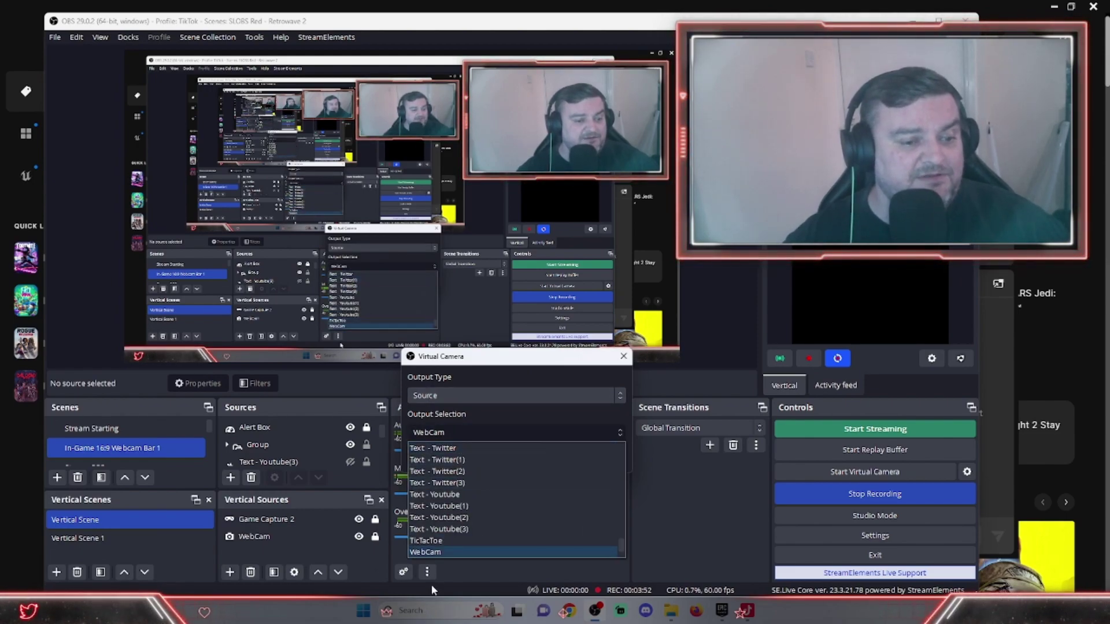
pyautogui.click(442, 551)
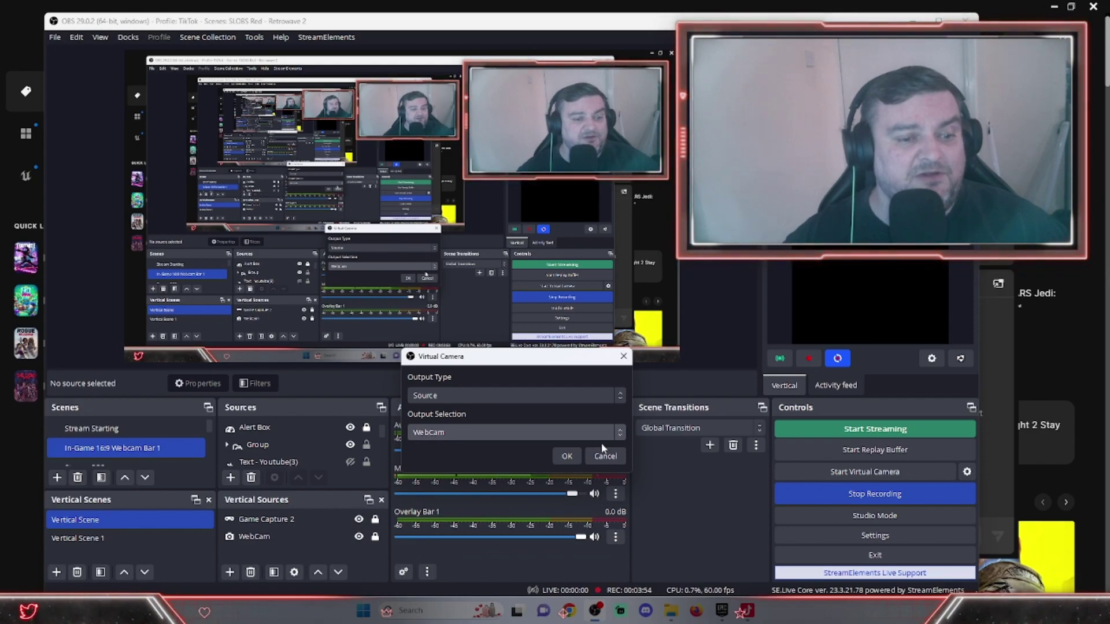
pyautogui.click(569, 456)
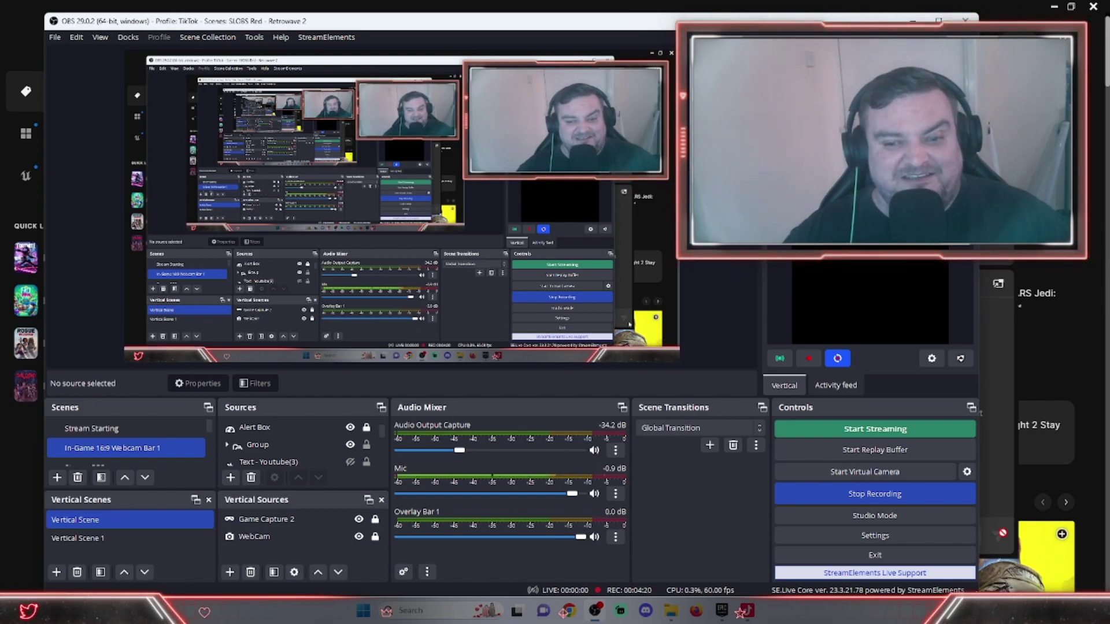
# Step: Reconfirm the virtual camera settings, start the virtual camera, and minimise OBS
pyautogui.click(967, 472)
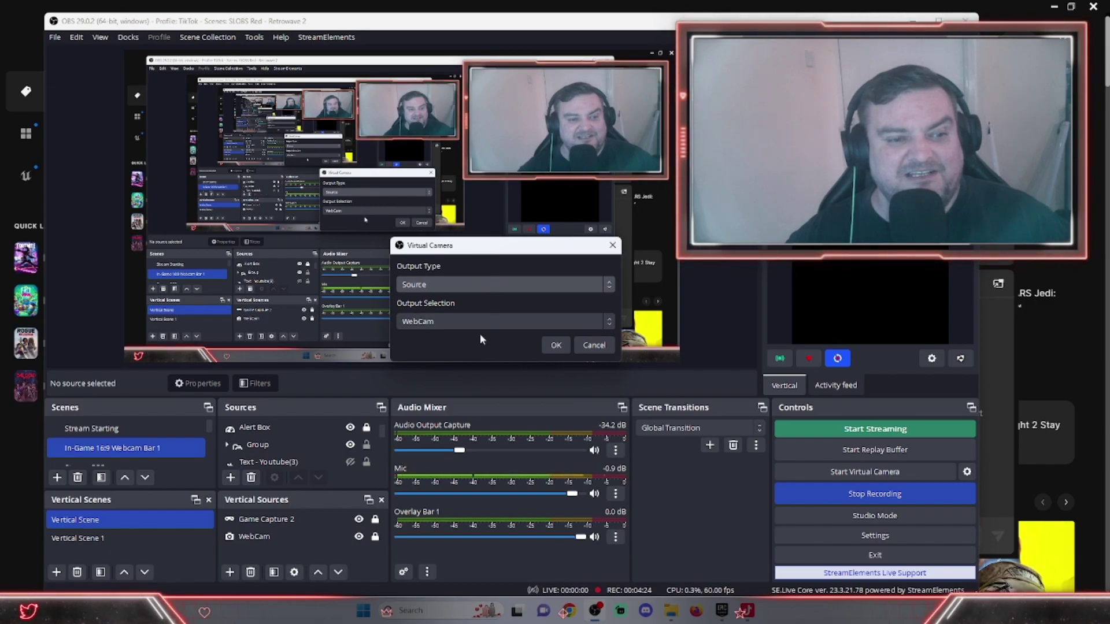
pyautogui.click(544, 347)
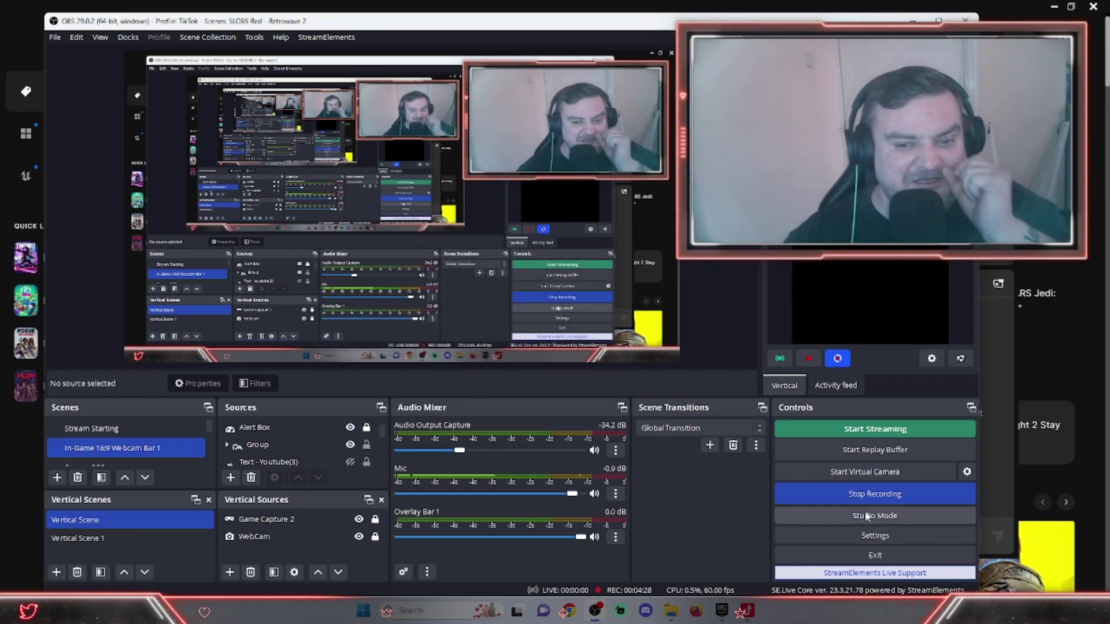
pyautogui.click(886, 474)
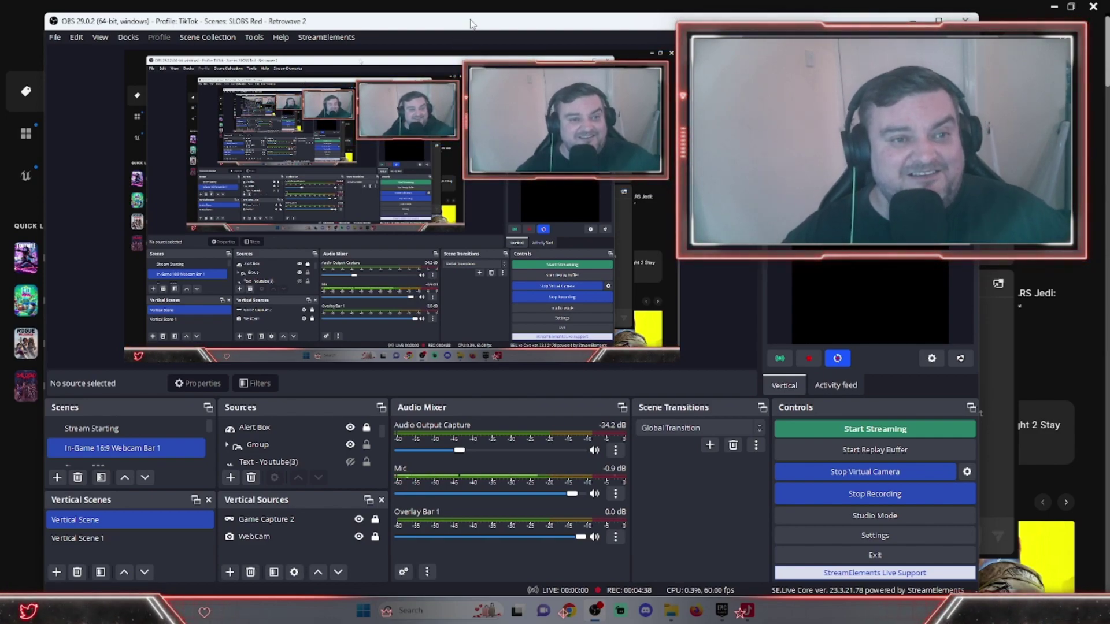
pyautogui.click(596, 611)
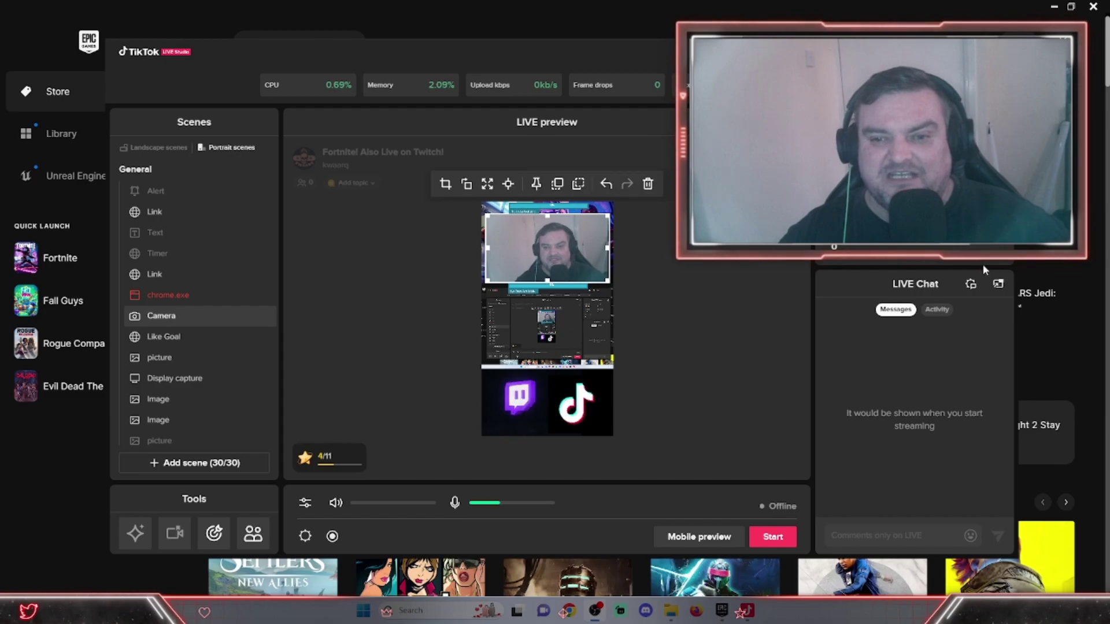
pyautogui.click(998, 283)
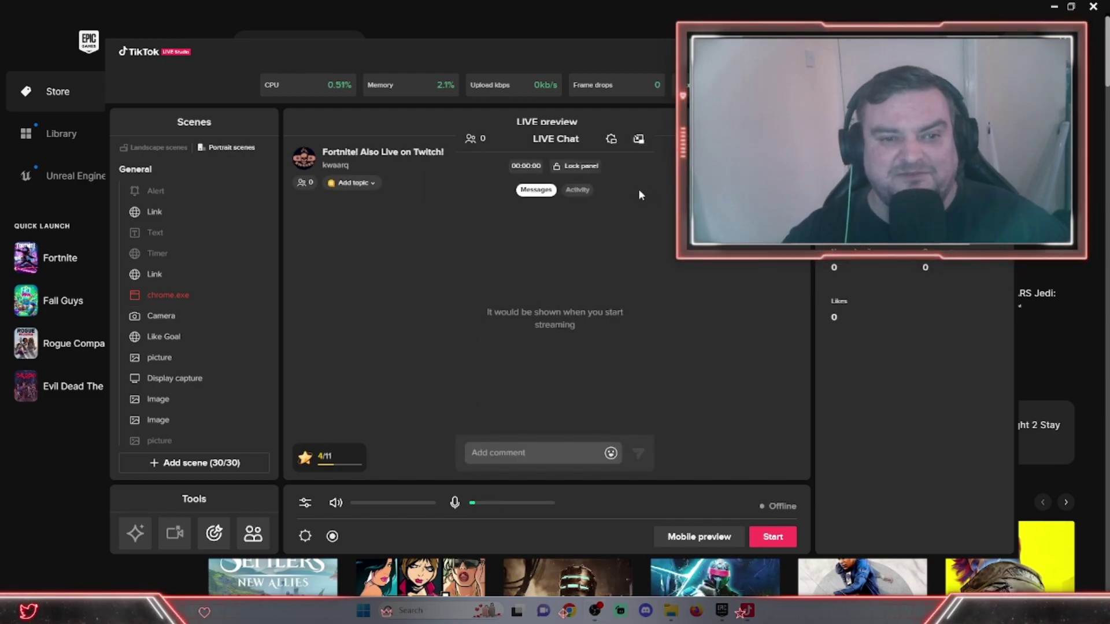
pyautogui.click(639, 138)
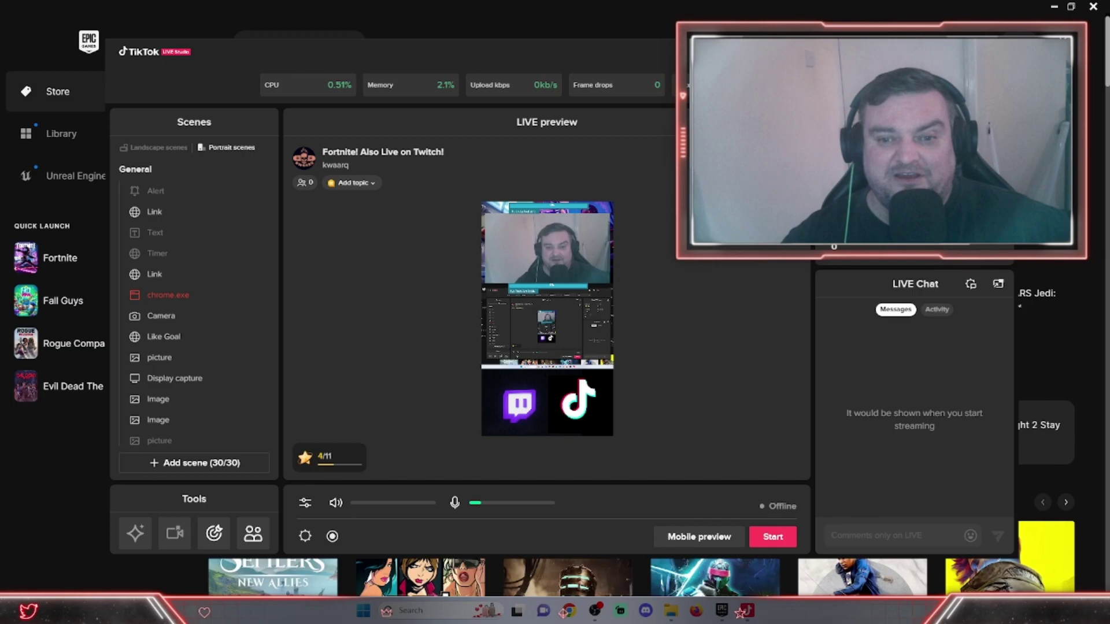
pyautogui.click(764, 539)
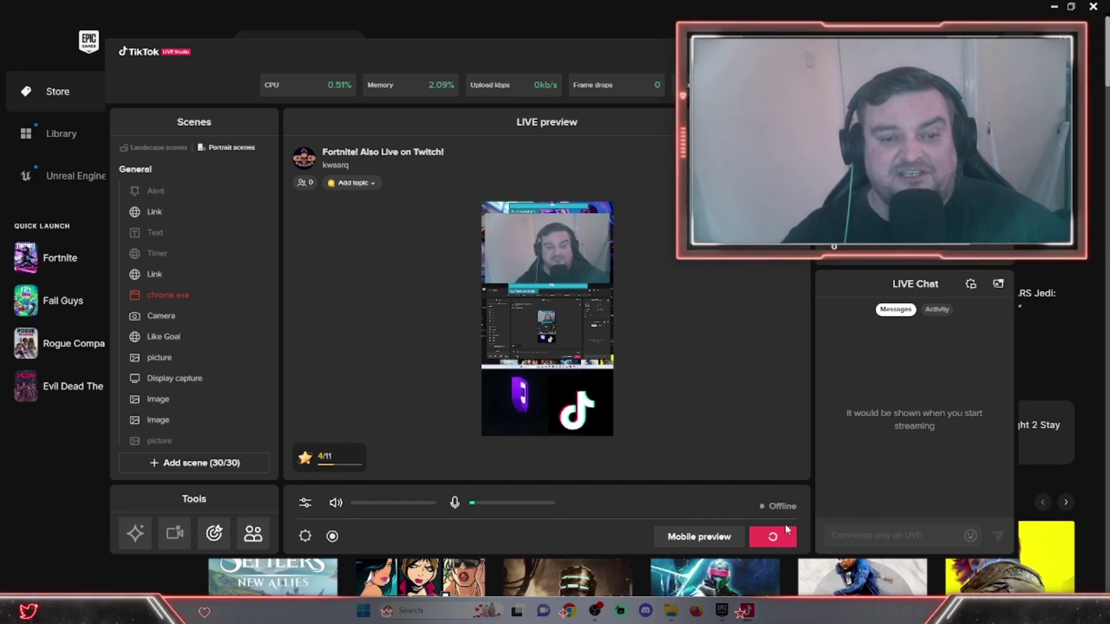
pyautogui.press('Escape')
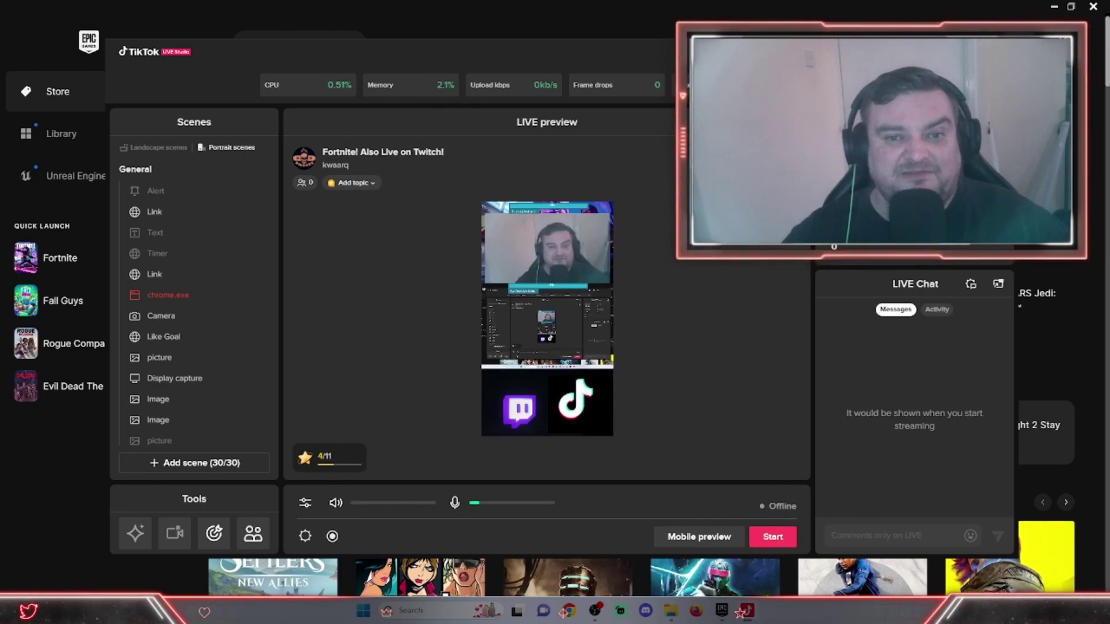